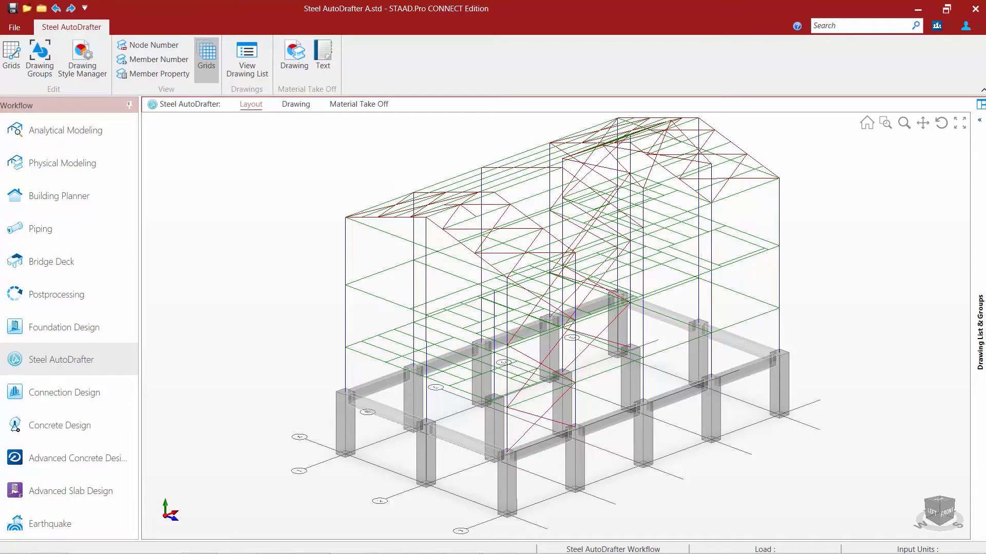
Draw the plan at Y = 0 from the outer ground-level beam between two columns, at scale 1 : 100 with full sections.
click(381, 411)
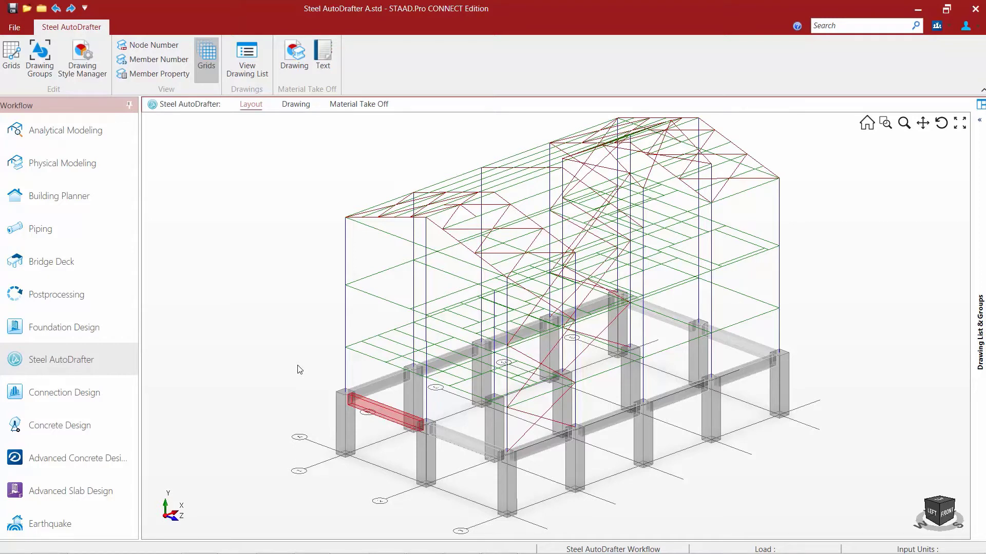
right_click(377, 410)
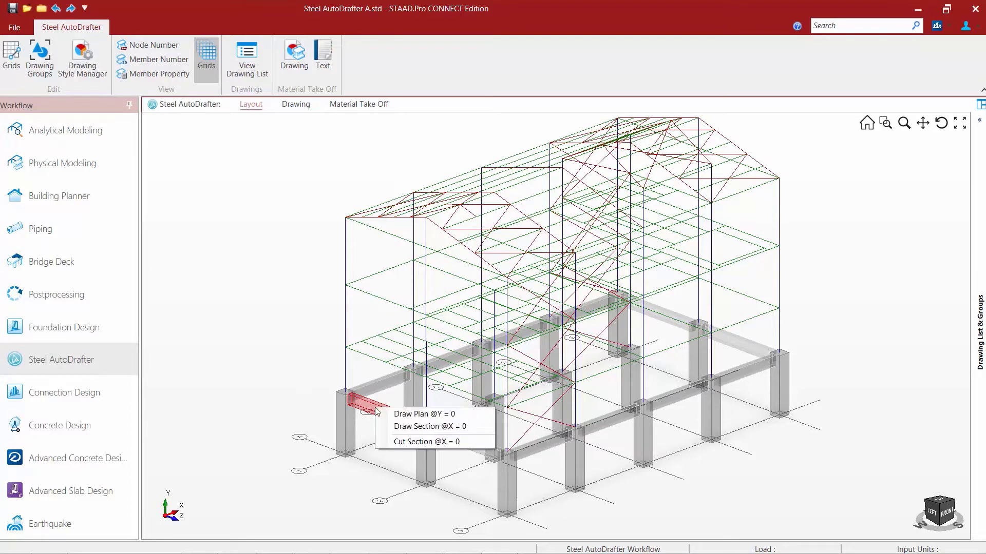
click(413, 418)
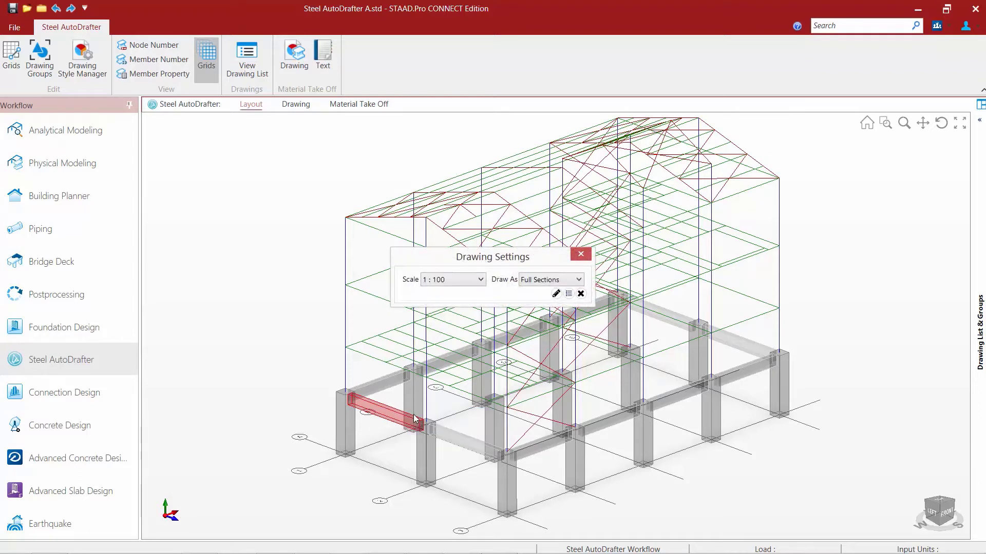
click(448, 280)
click(448, 280)
click(527, 282)
click(526, 284)
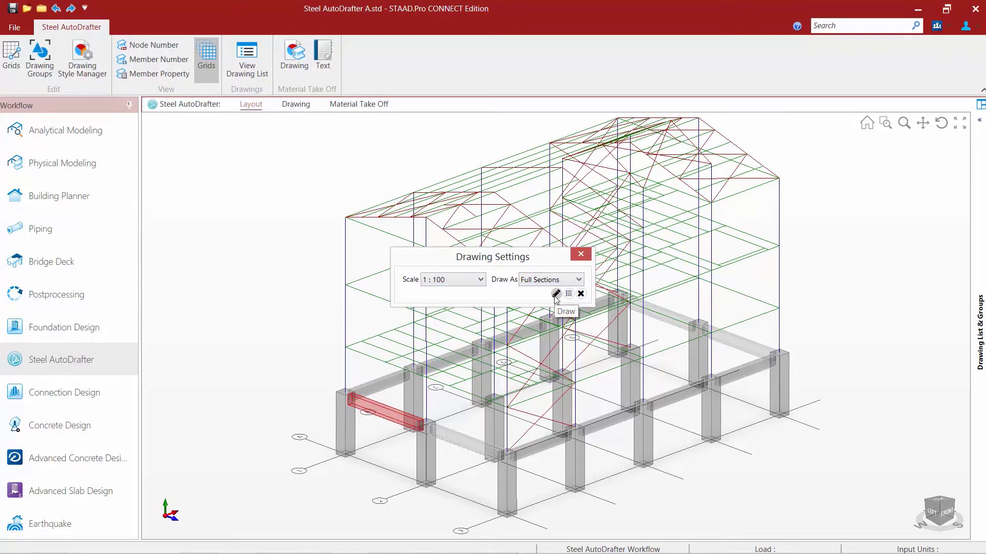
click(556, 295)
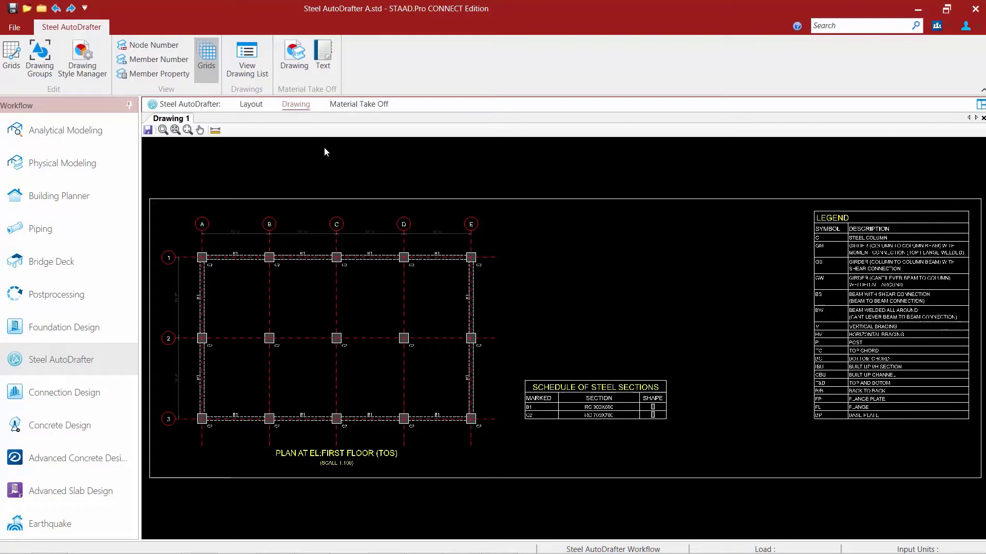
Open the save dialog for exporting the plan drawing as a DXF file and dismiss it without saving.
click(148, 131)
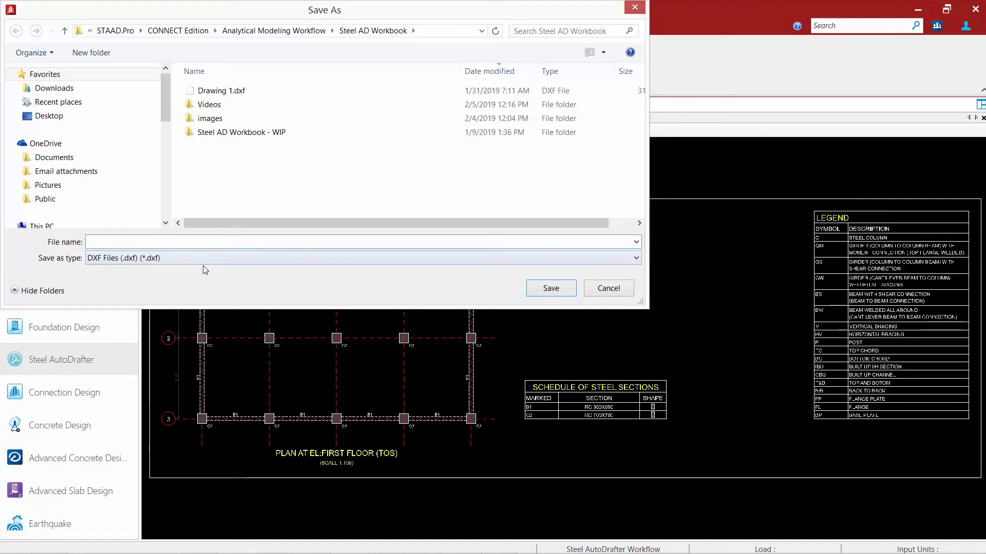
click(606, 289)
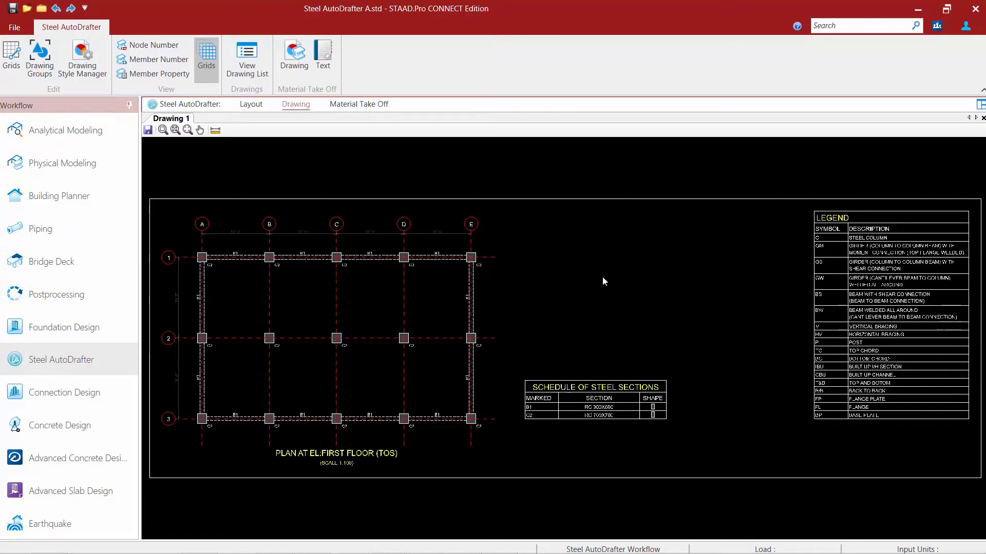
Add the selected beam's plan at Y = 0 to the drawing list with full sections at 1 : 100 and generate the listed drawing.
click(249, 104)
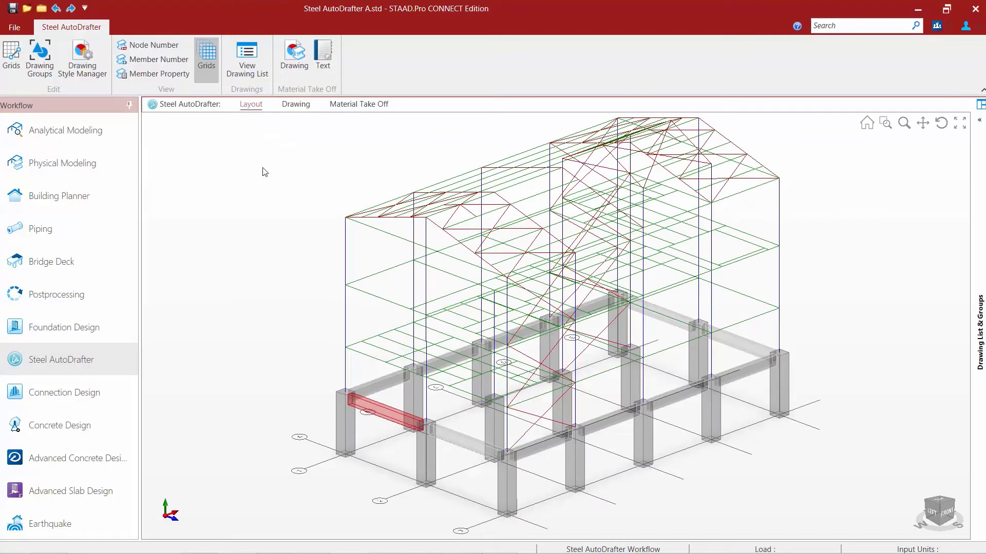
right_click(387, 418)
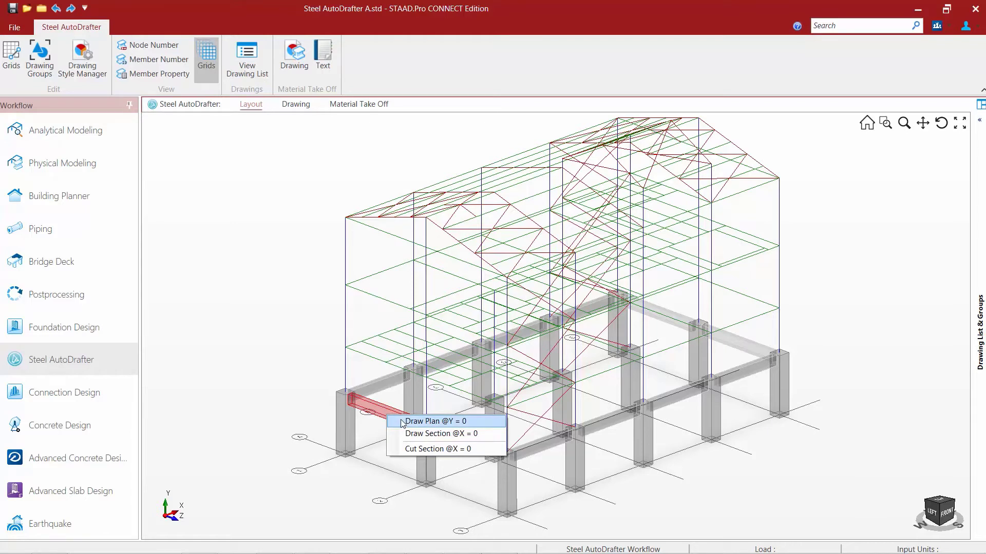
click(402, 422)
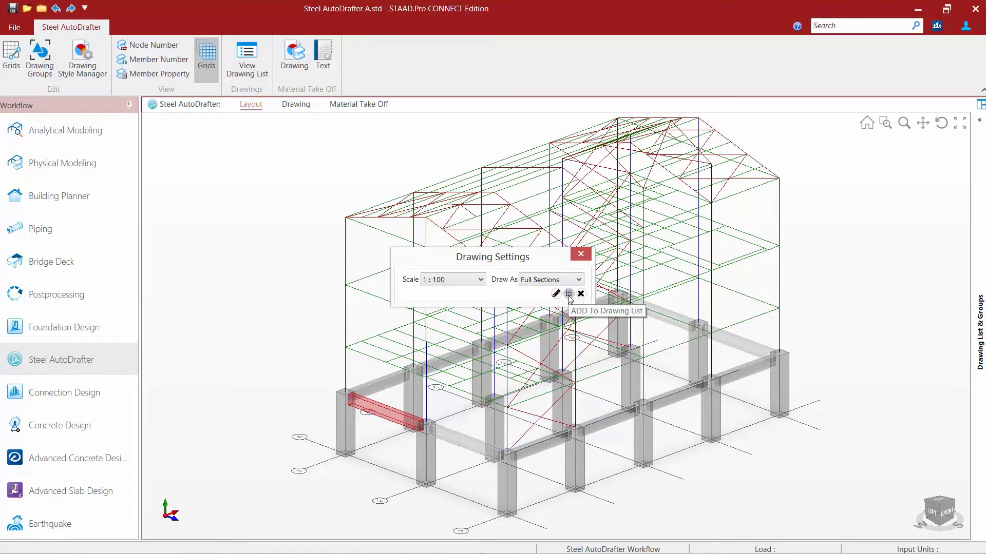
click(569, 294)
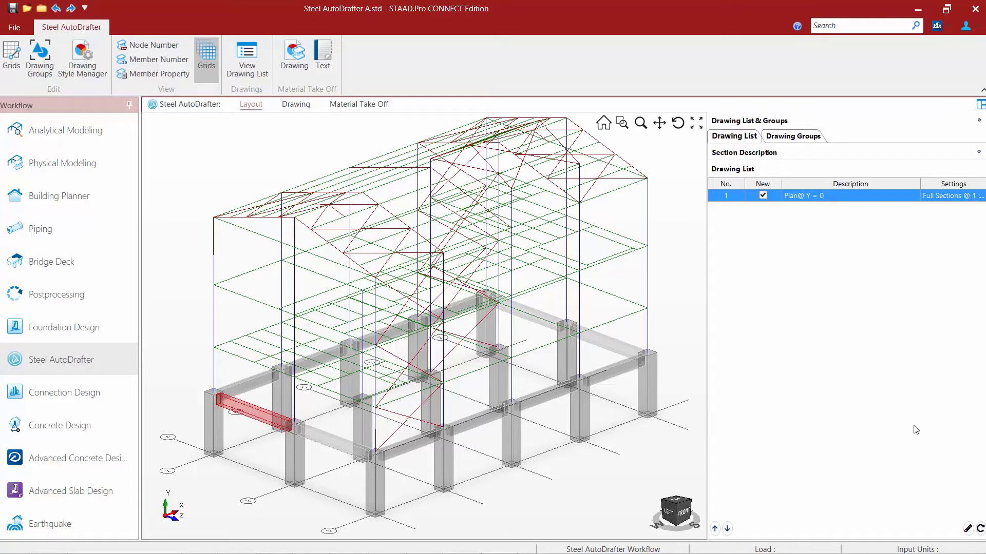
click(968, 529)
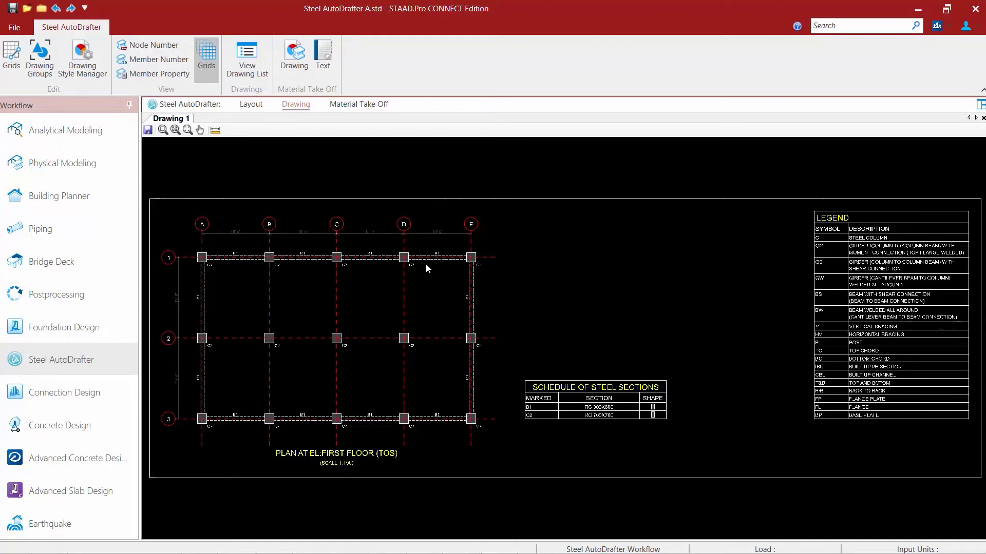
Return to the model layout and display the drawing list with its section description settings.
click(251, 104)
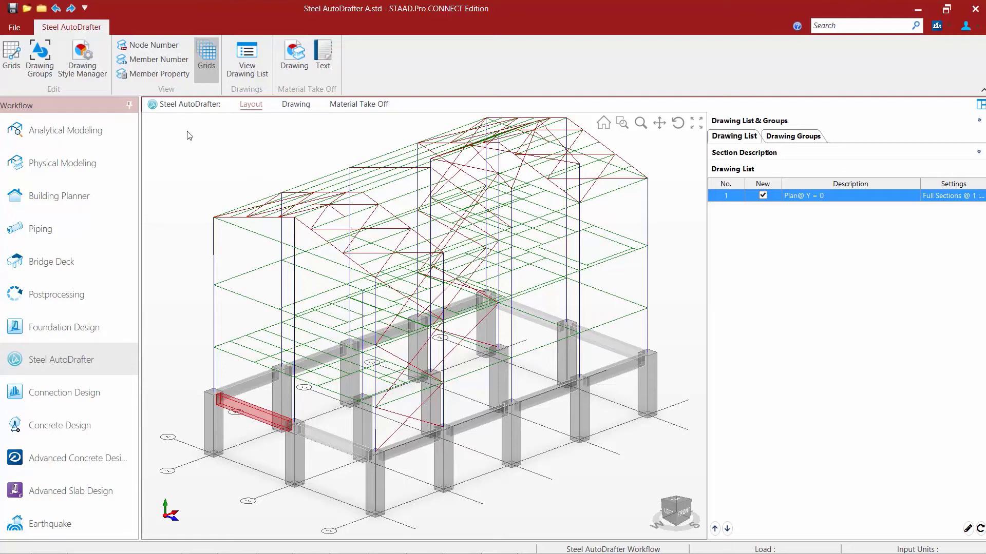
click(244, 76)
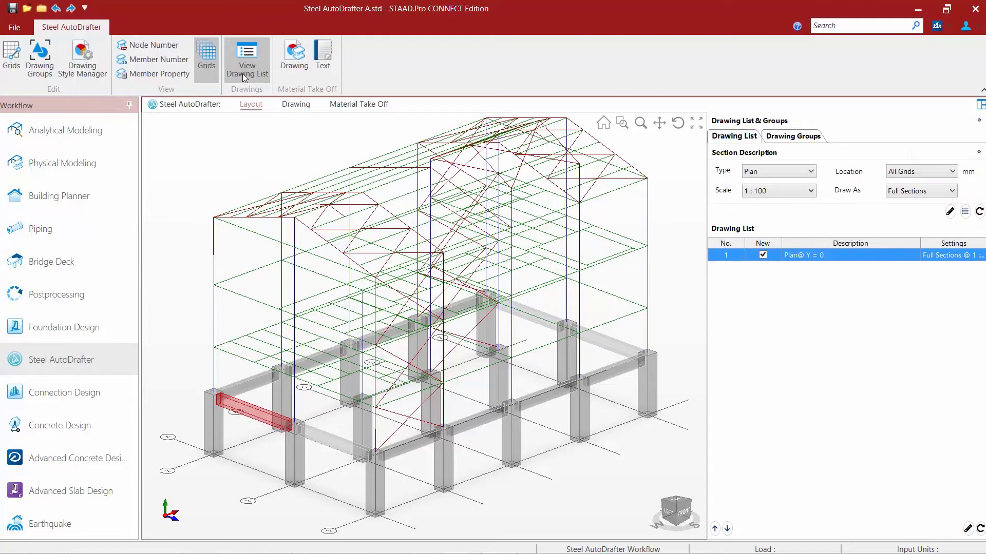
click(979, 121)
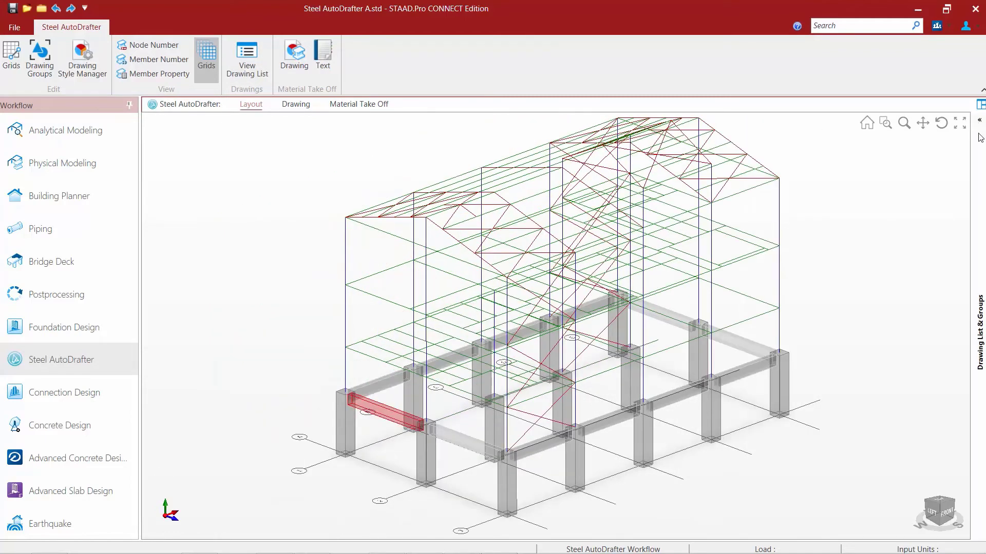
click(979, 123)
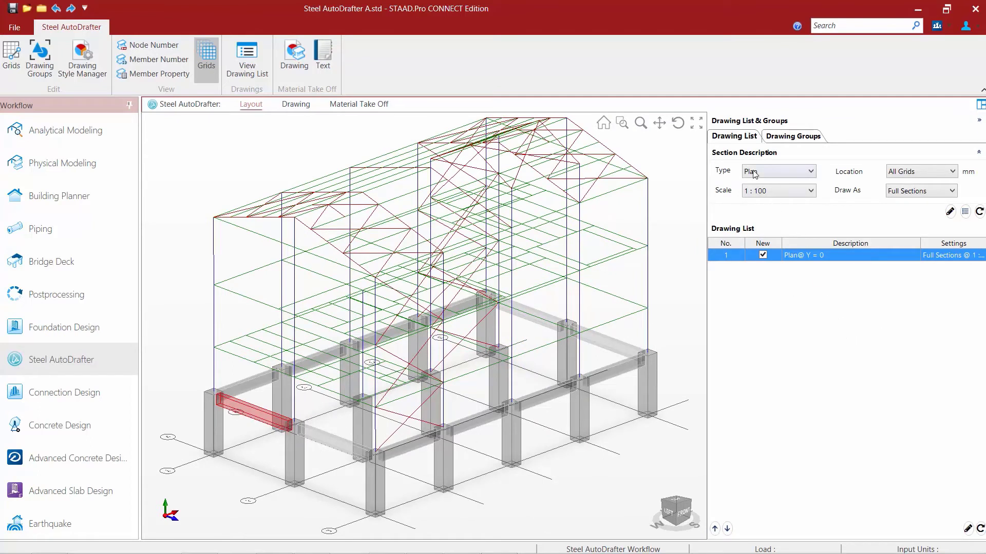
Add plans for all grid locations to the drawing list at scale 1 : 100, drawn as full sections.
click(754, 173)
click(753, 173)
click(756, 192)
click(756, 192)
click(901, 179)
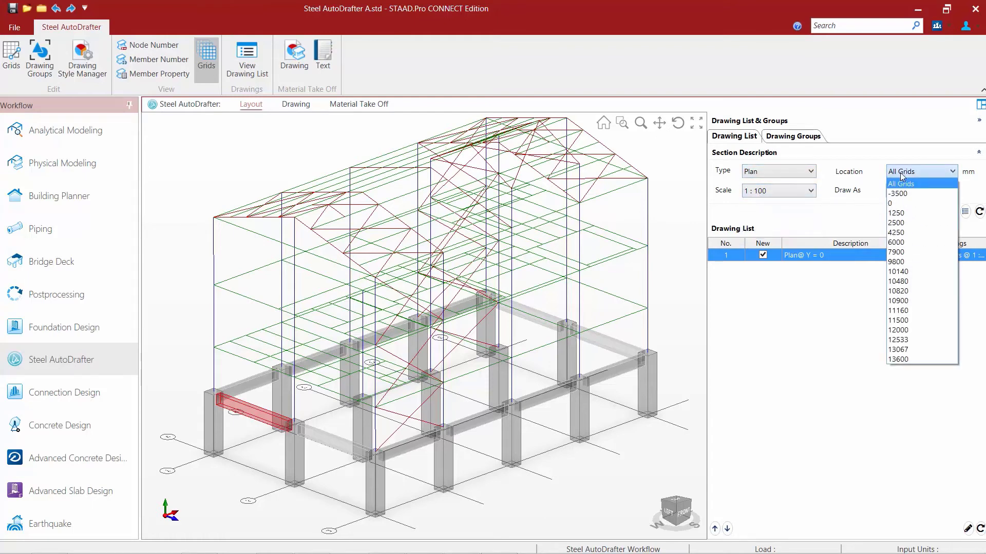
click(902, 175)
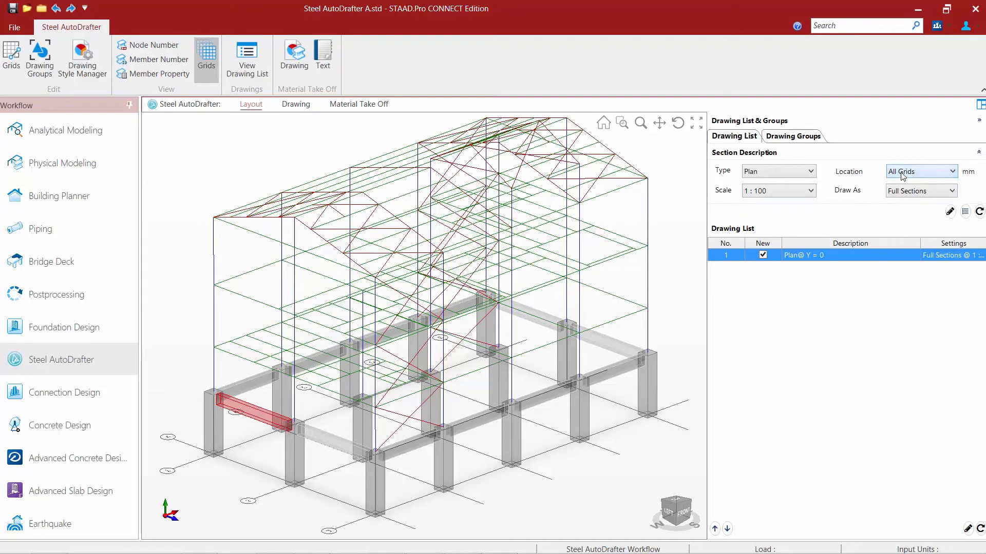
click(965, 212)
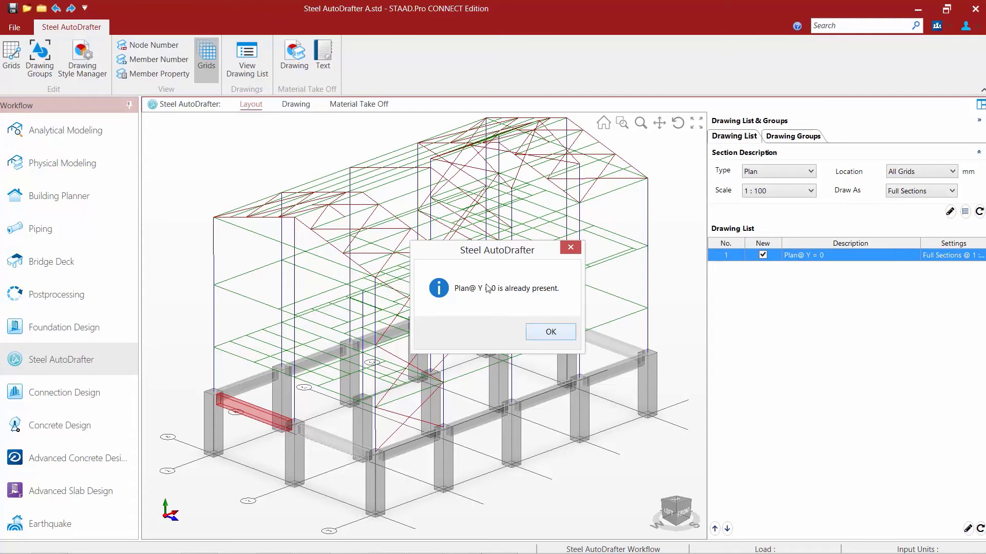
click(534, 331)
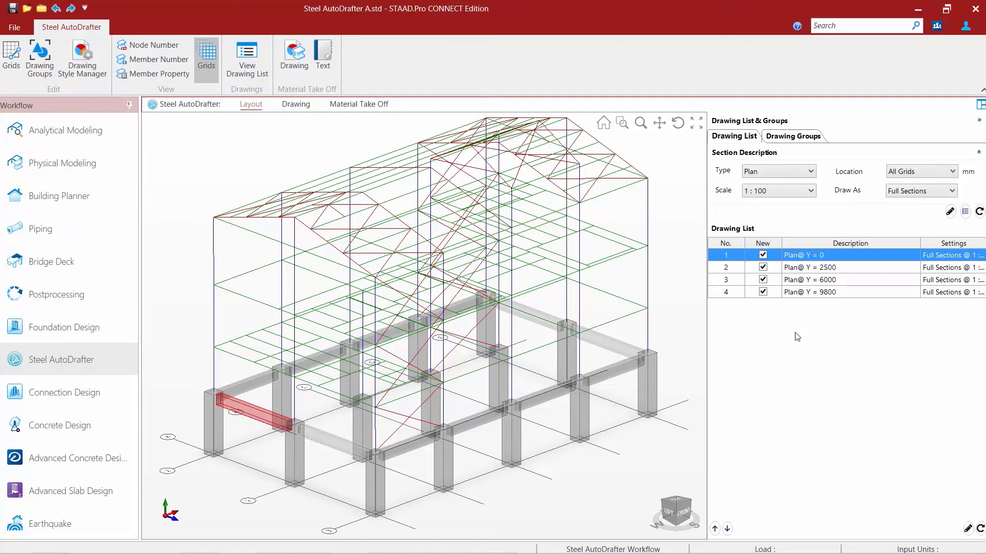
Generate all plans in the drawing list, review Drawing 1 through Drawing 4, and return to the model layout.
click(968, 529)
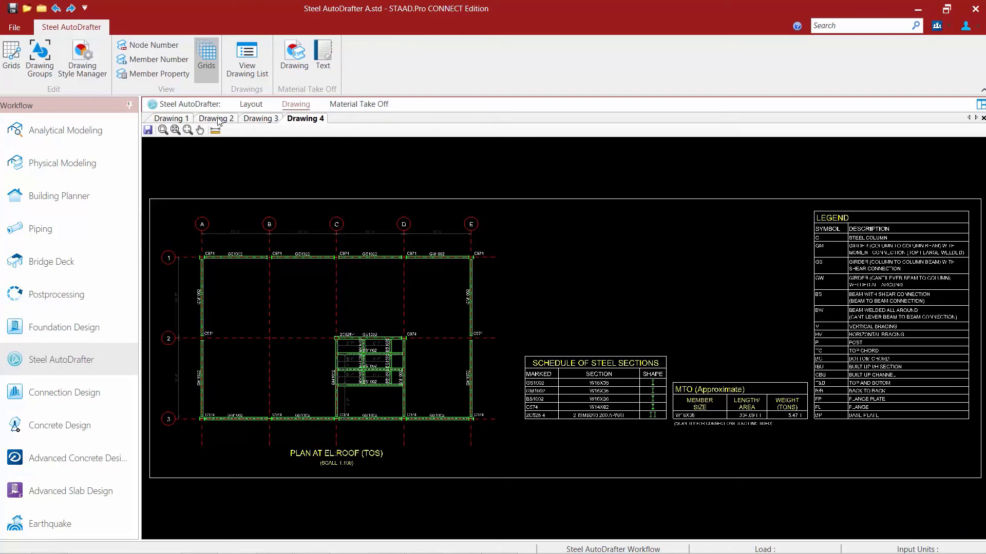
click(181, 120)
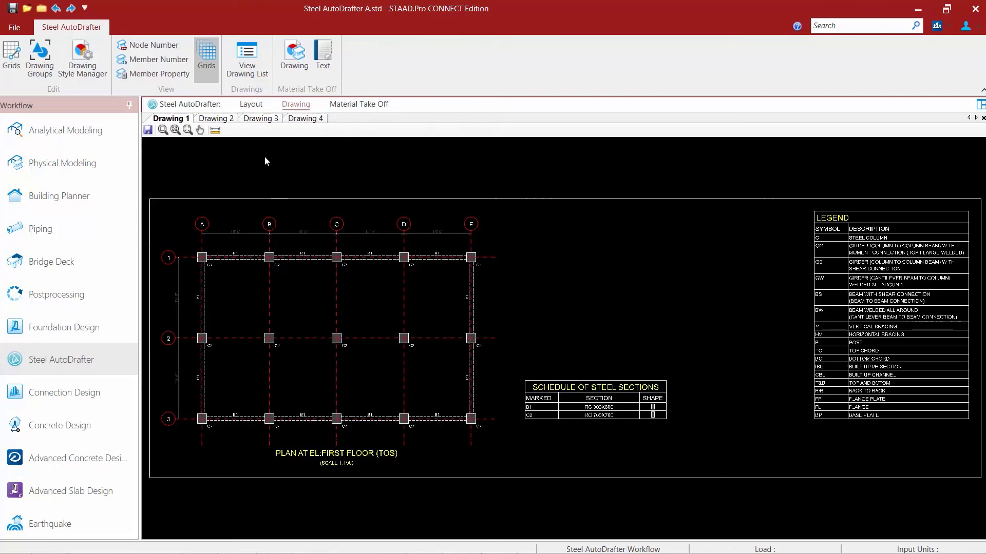
click(213, 119)
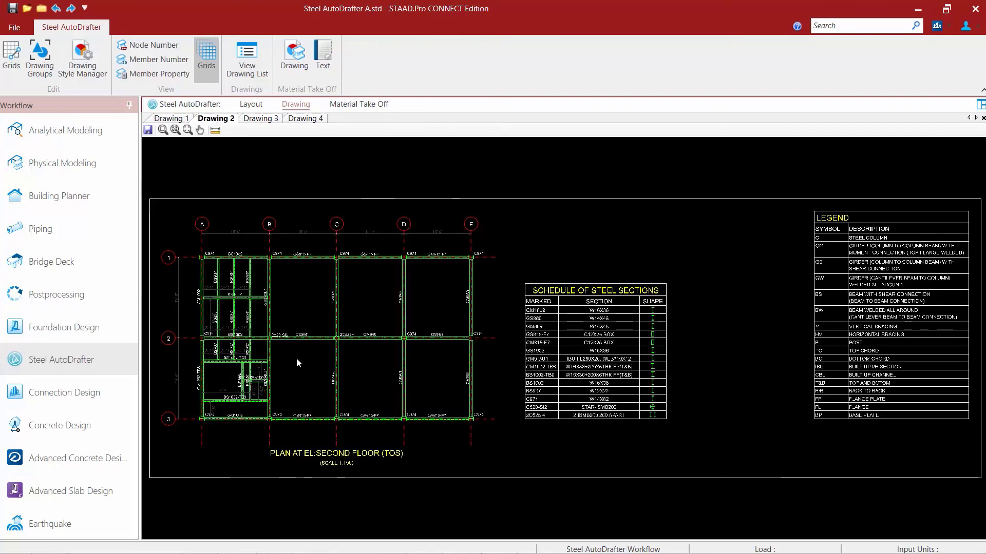
click(252, 120)
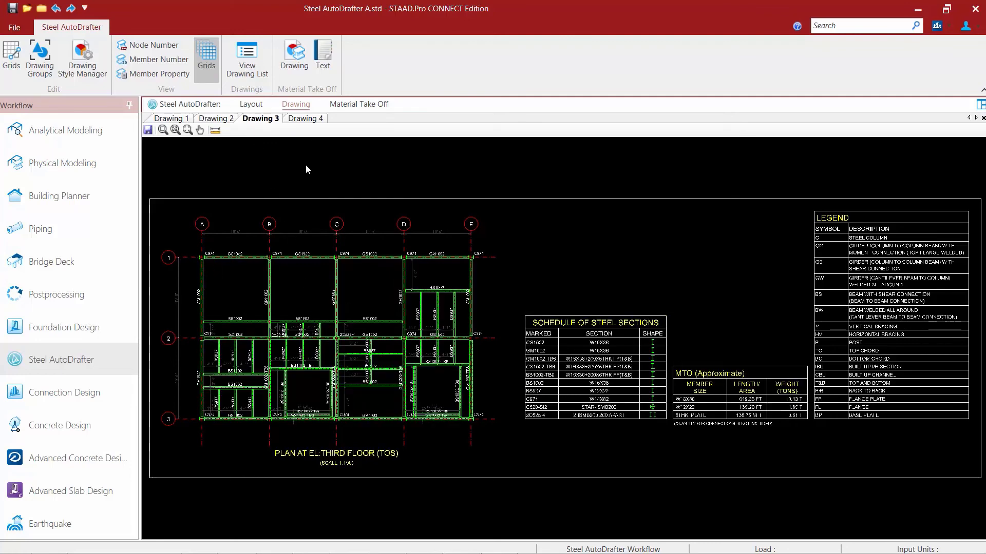
click(302, 120)
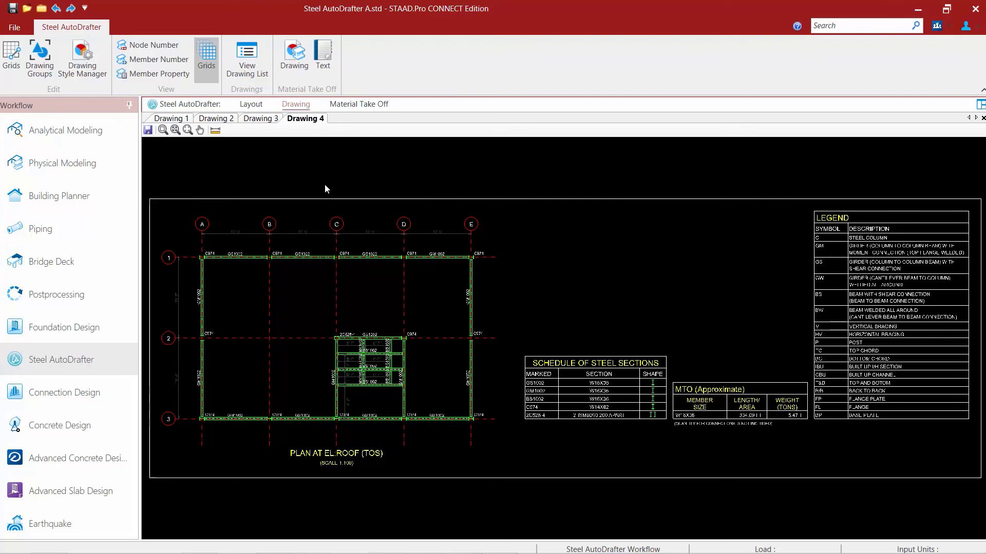
click(250, 105)
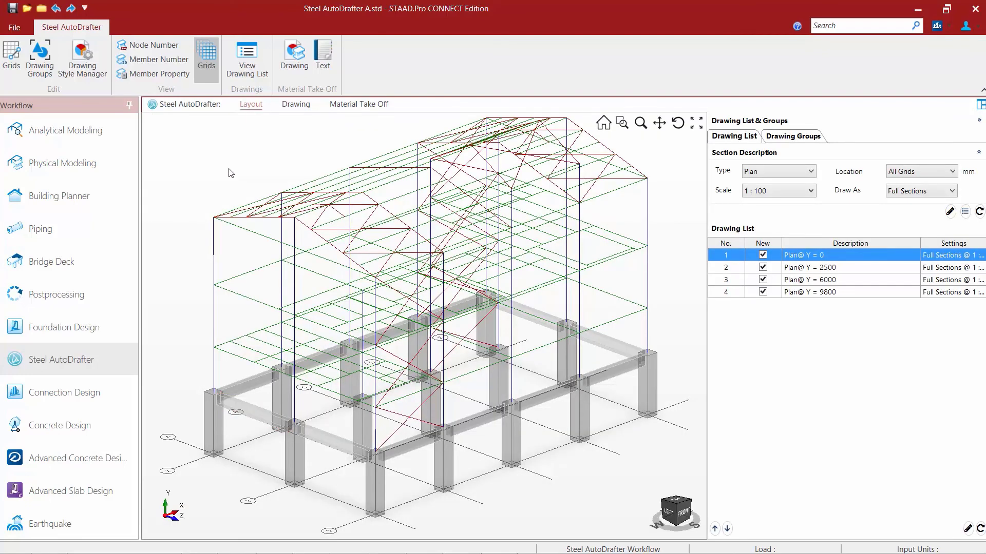